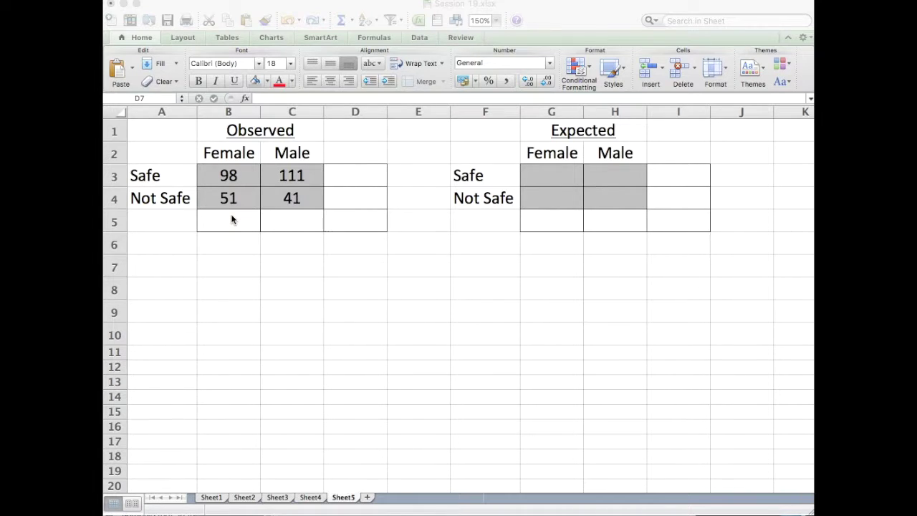
Step: Total the observed Female counts in B5 with a SUM of B3:B4
left_click(231, 220)
left_click(232, 220)
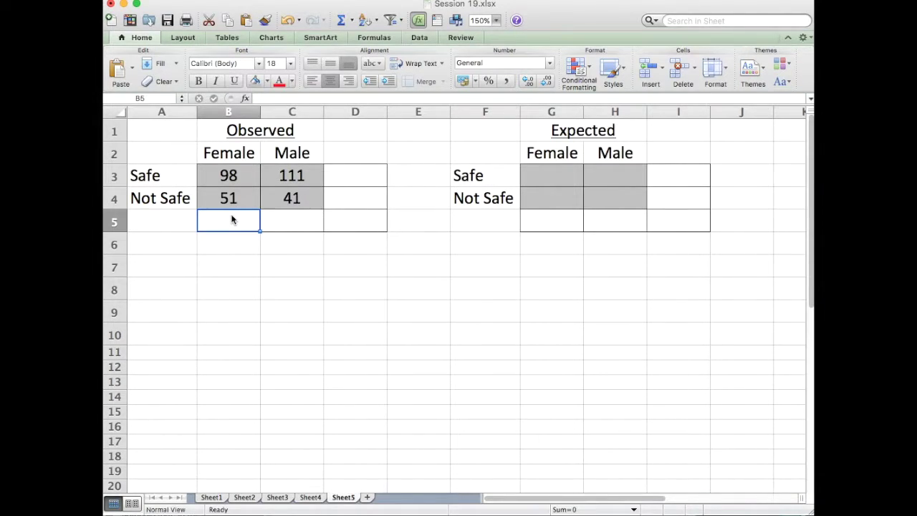
type("=sum(")
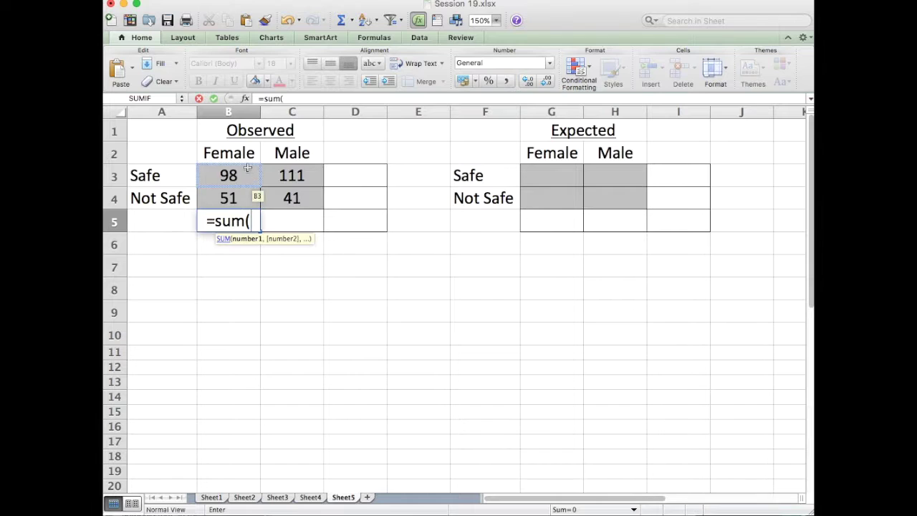
left_click_drag(236, 176, 235, 195)
type(")")
key("Return")
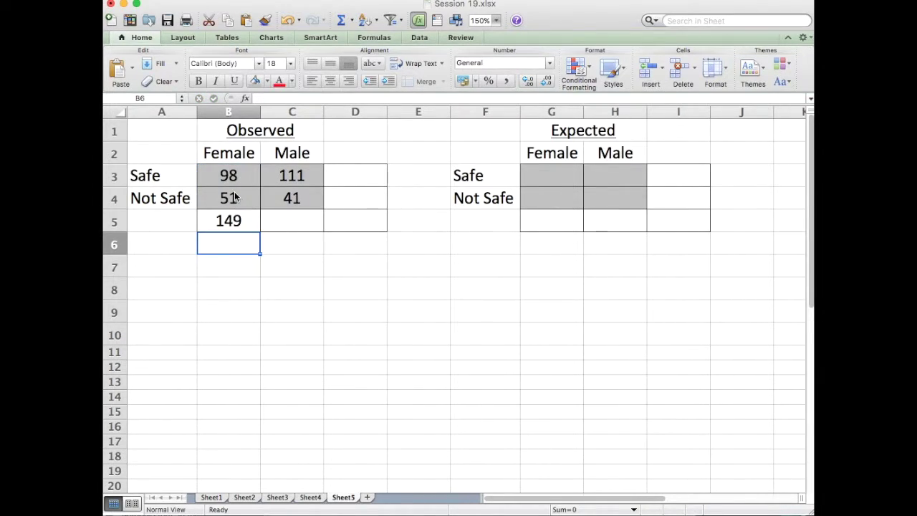
Step: Copy the Female column total formula from B5 into C5 to total the observed Male counts
key("Up")
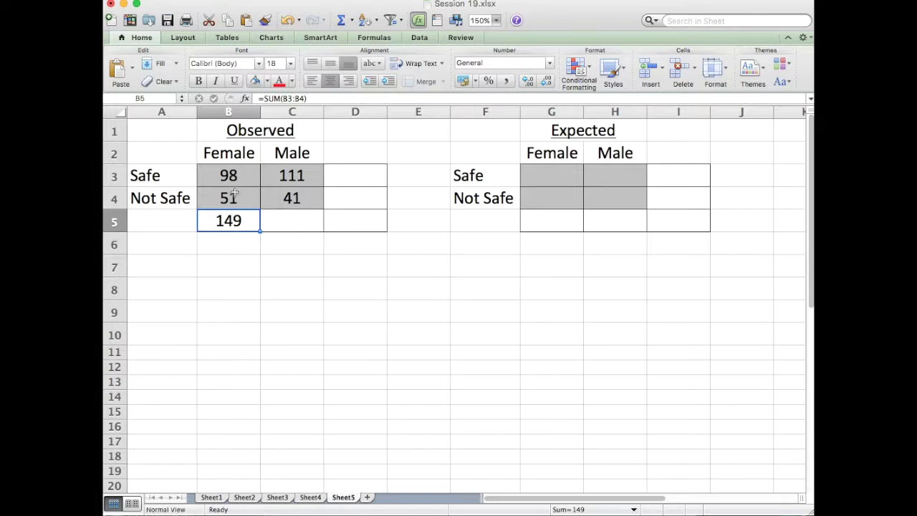
key("super+c")
key("Right")
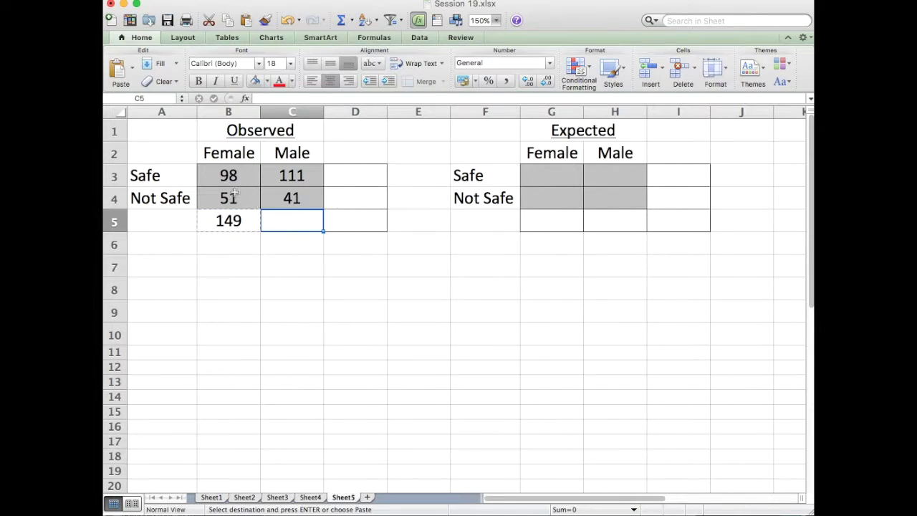
key("super+v")
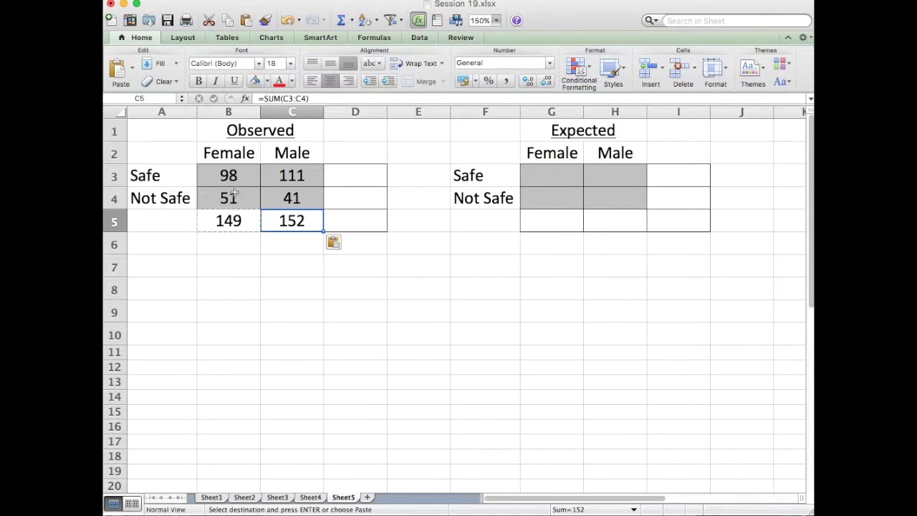
key("Left")
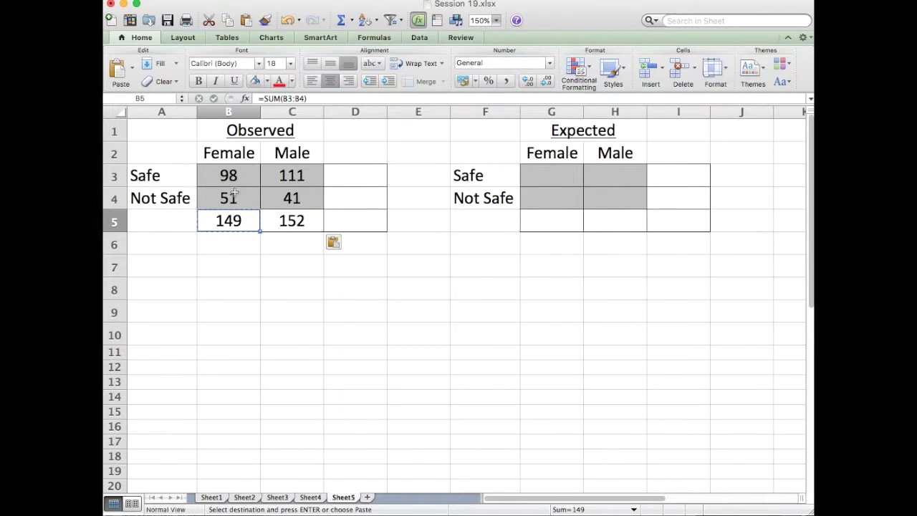
key("Right")
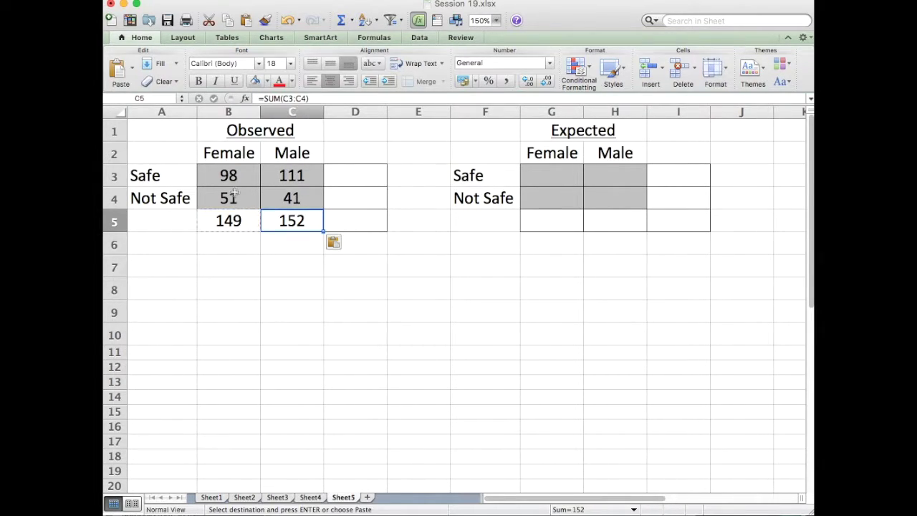
Step: Total the observed Safe row in D3 with a SUM of B3:C3
left_click(340, 178)
type("=sum(")
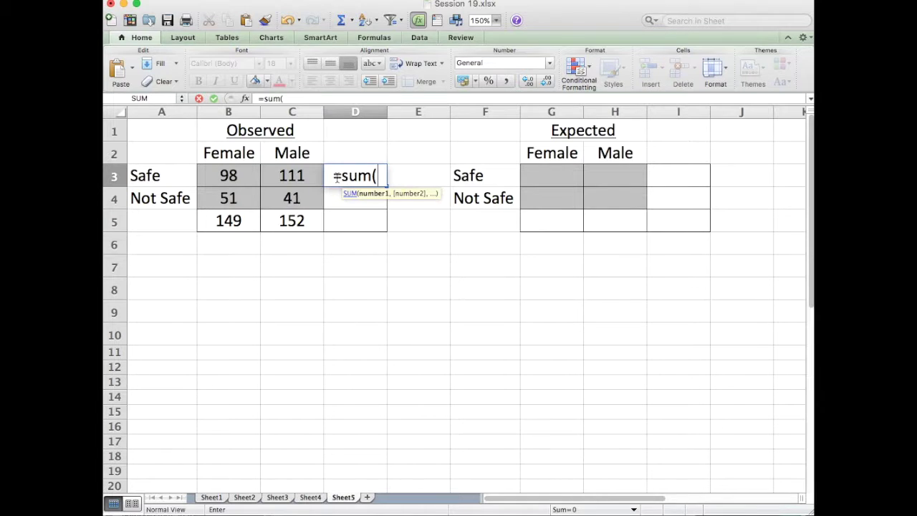
left_click_drag(244, 175, 276, 177)
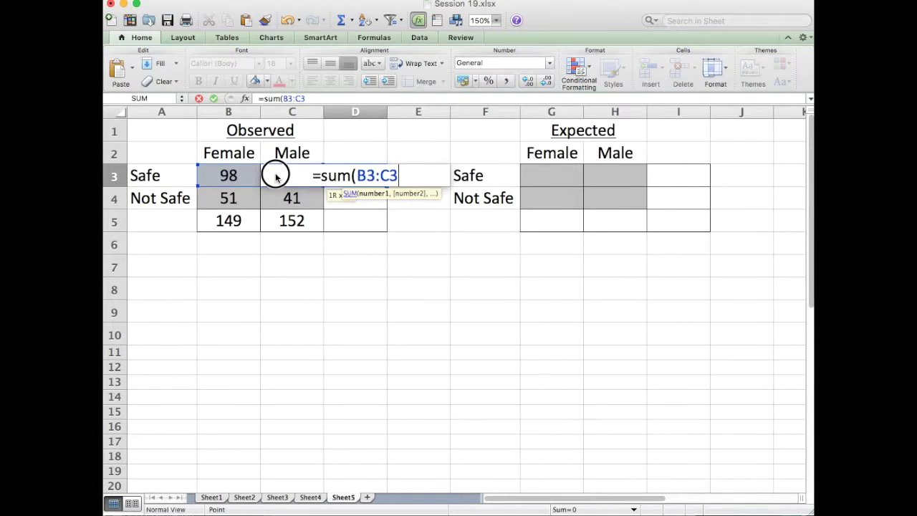
type(")")
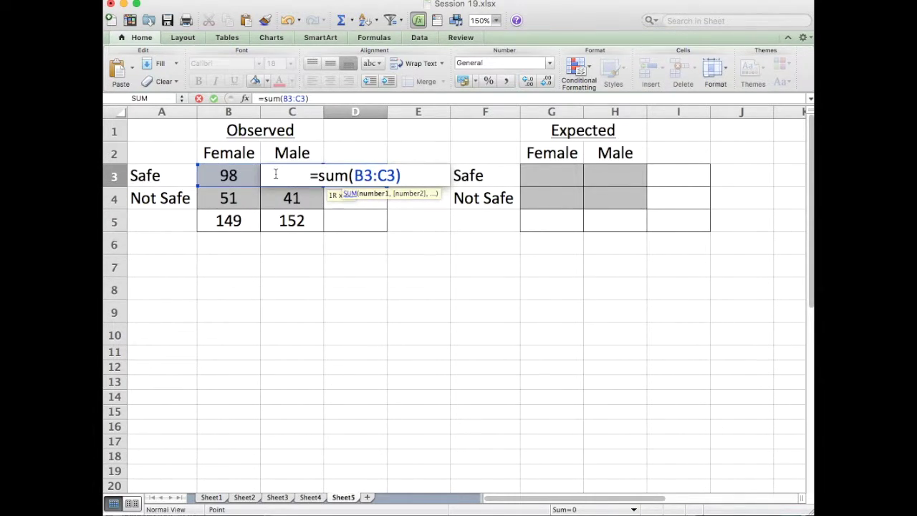
key("Return")
Step: Copy the Safe row total formula from D3 into D4 and D5 for the Not Safe and grand totals
key("Up")
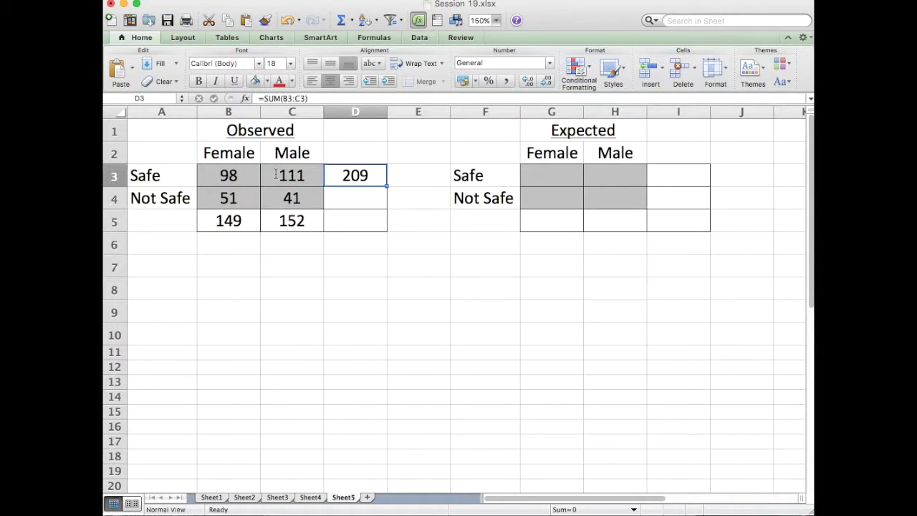
key("super+c")
key("Down")
key("super+v")
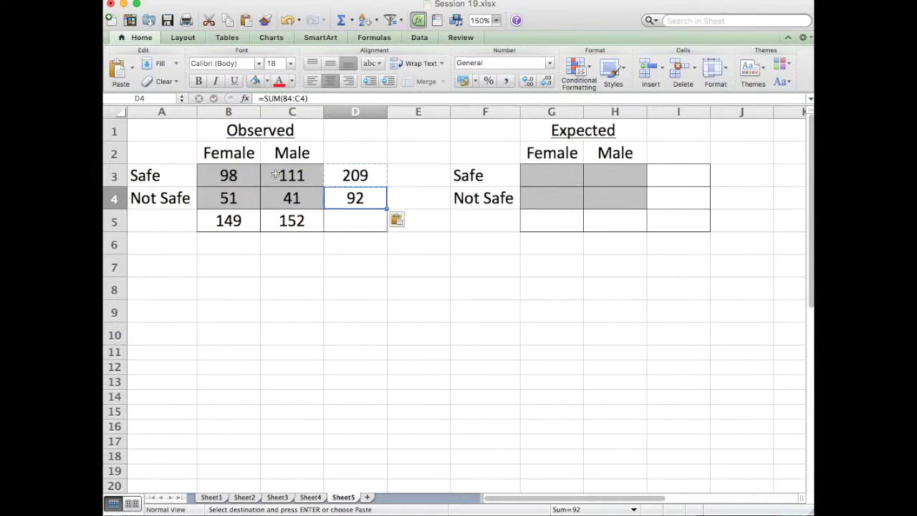
key("Down")
key("super+v")
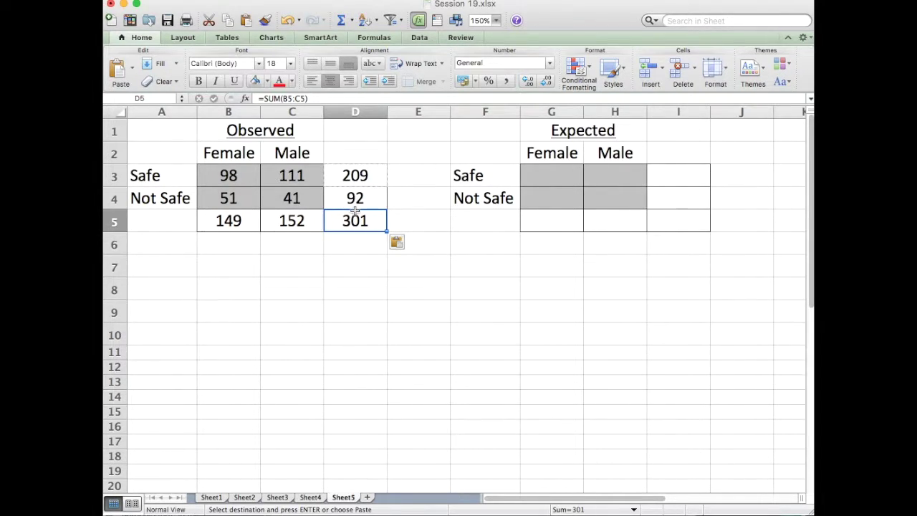
Step: Build the expected Female Safe count in G3 as row total times column total over grand total, =D3*B5/D5
left_click(557, 178)
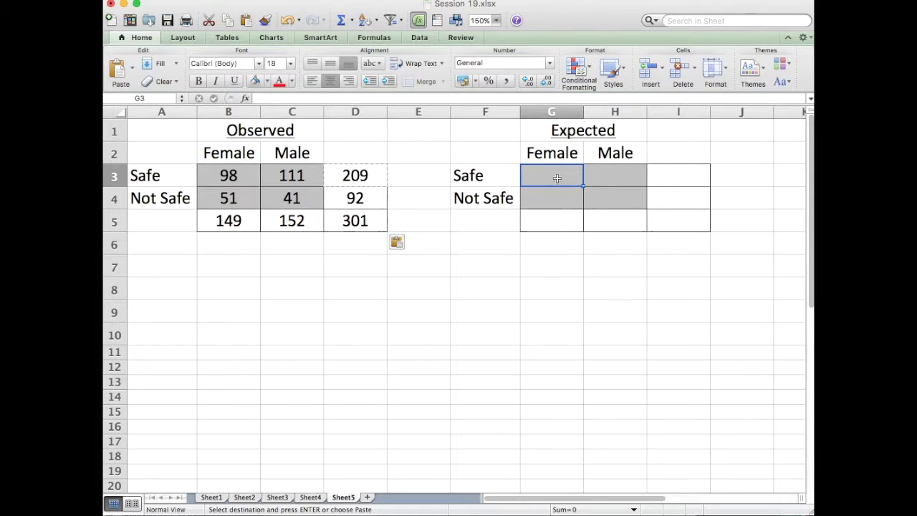
type("=")
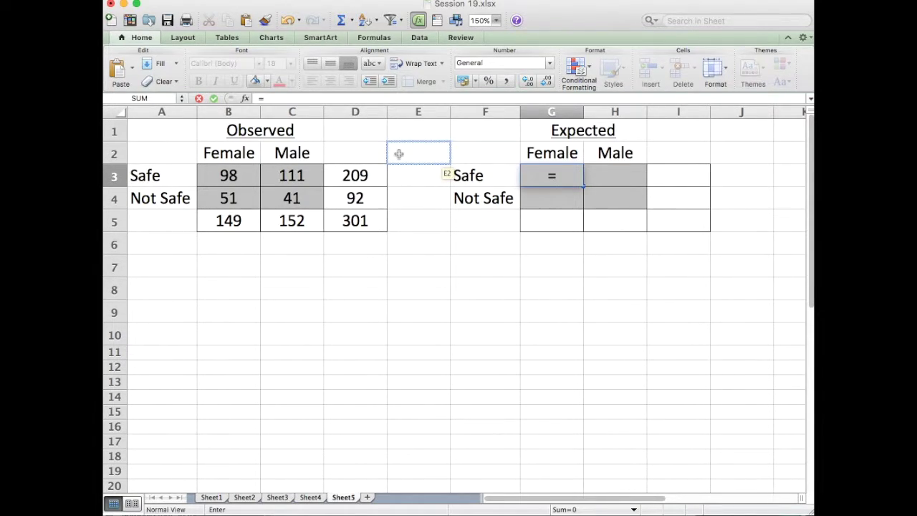
left_click(358, 171)
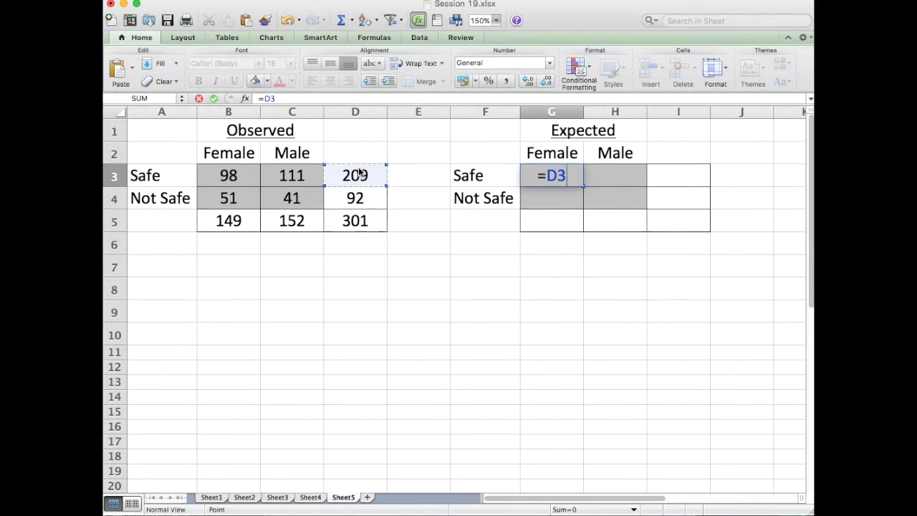
type("*")
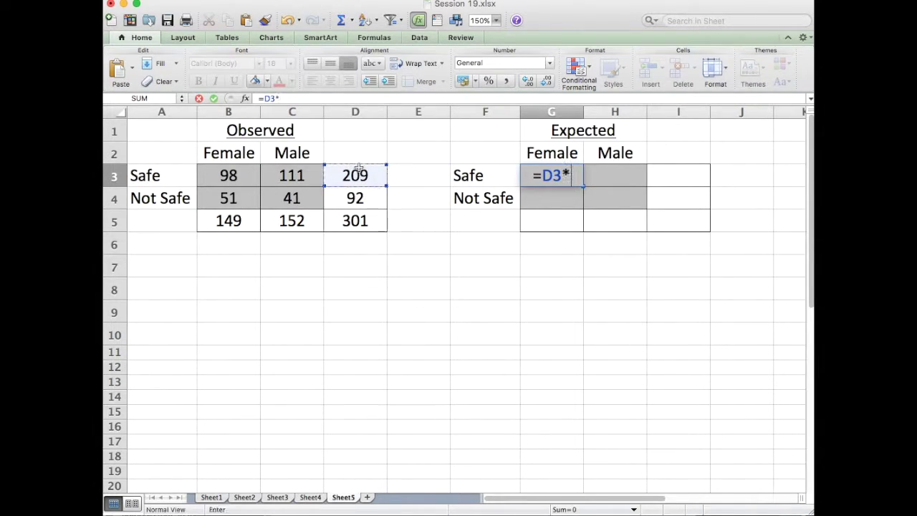
left_click(229, 222)
type("/")
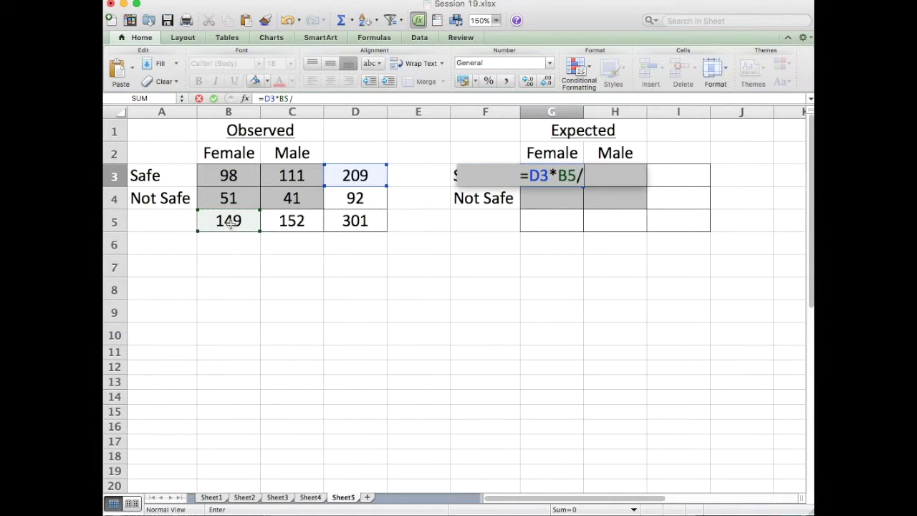
left_click(358, 222)
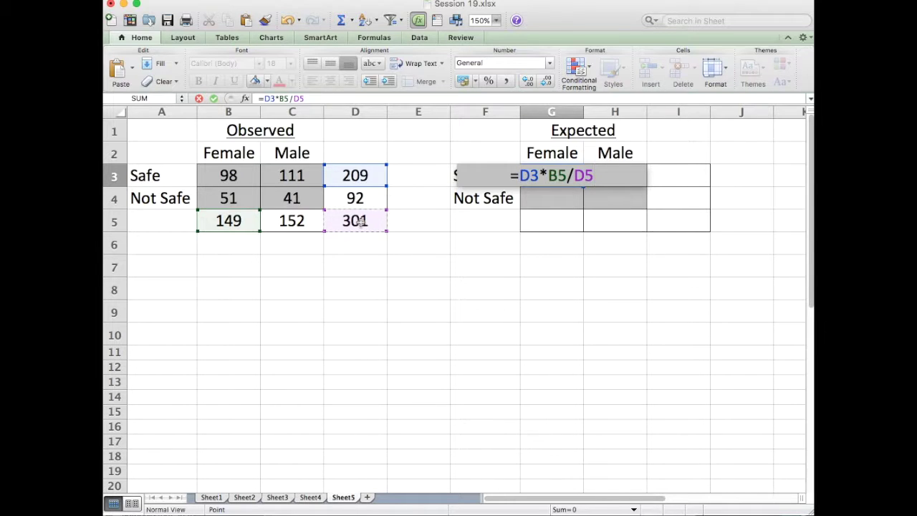
Step: Add absolute references to the G3 formula so it reads =$D3*B$5/$D$5, and enter it
left_click(266, 100)
type("$")
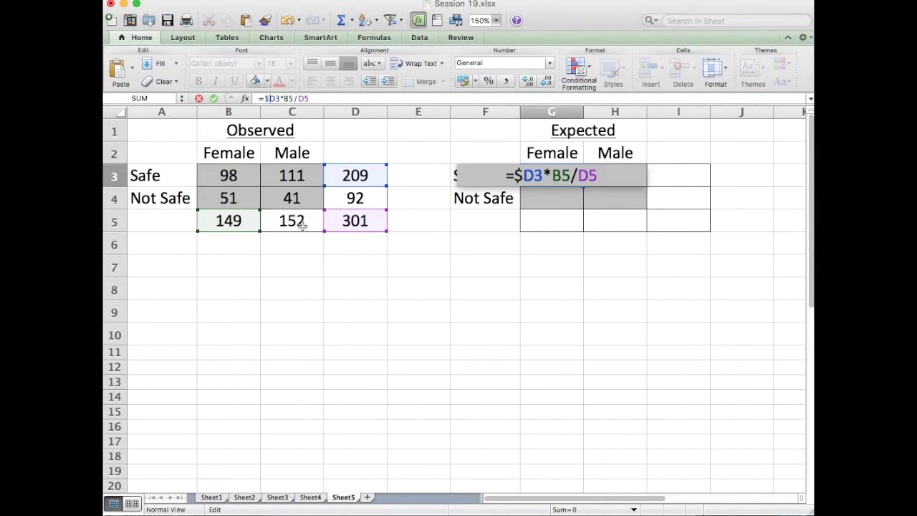
left_click(287, 98)
type("$")
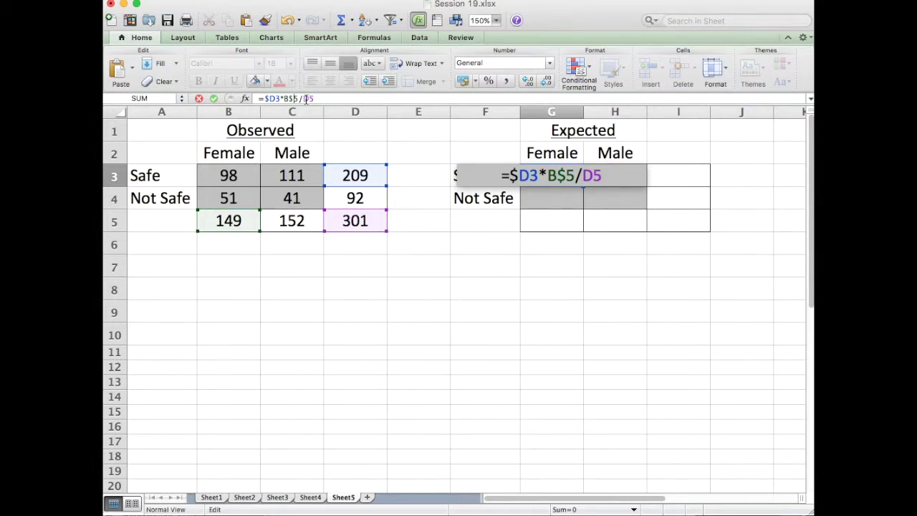
left_click(303, 98)
type("$")
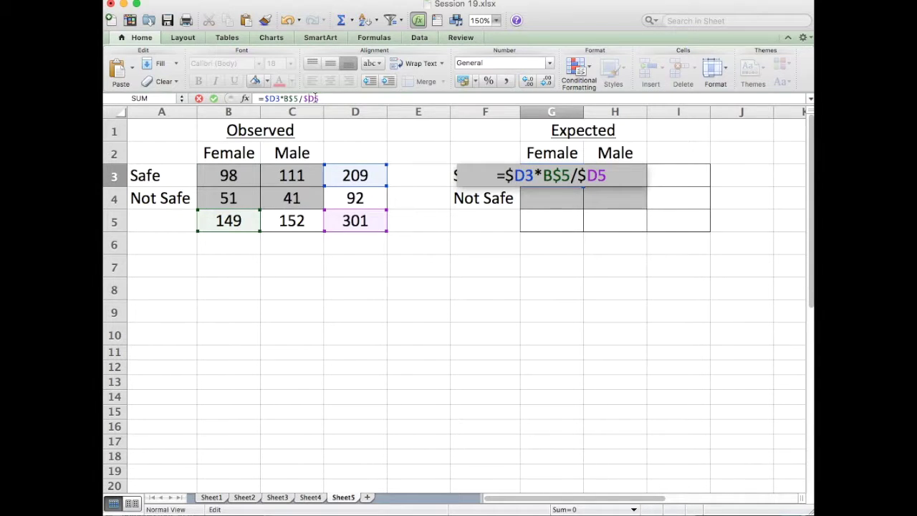
left_click(314, 98)
type("$")
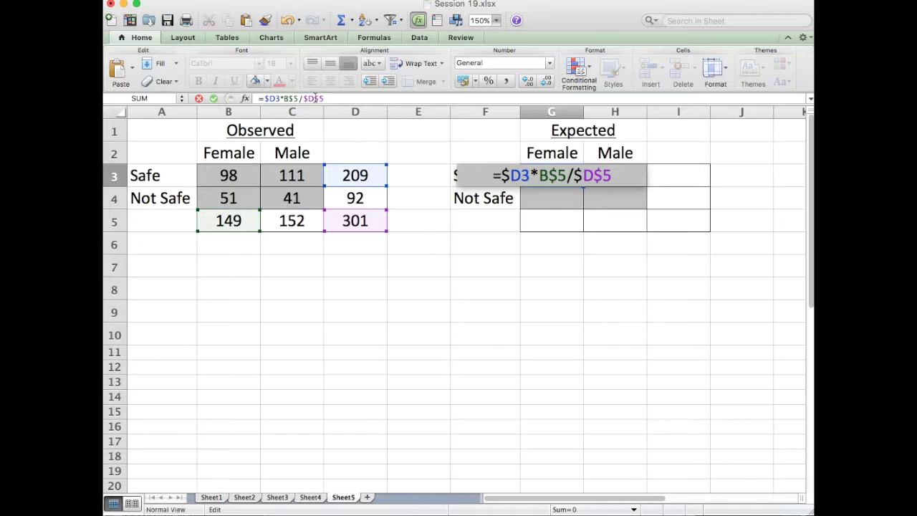
key("Return")
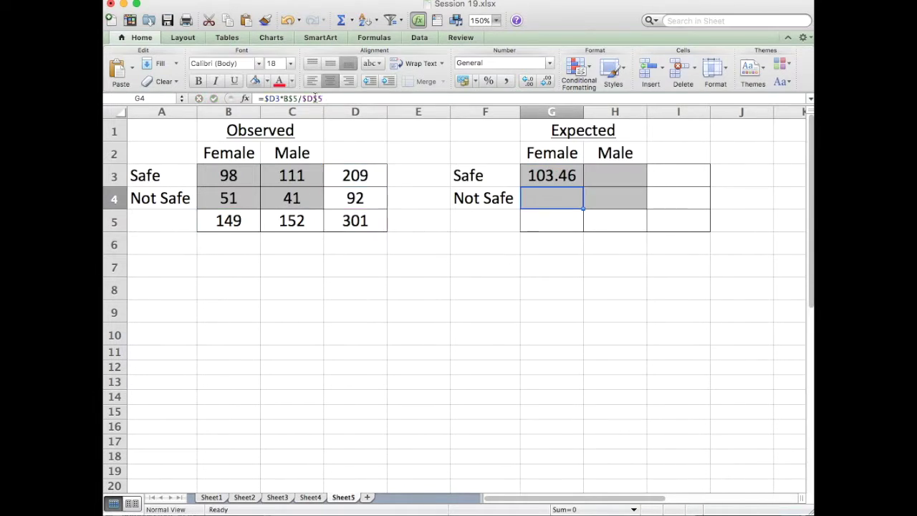
Step: Show G3 with one decimal place and copy its formula into H3, G4 and H4, checking the references in H4
key("Up")
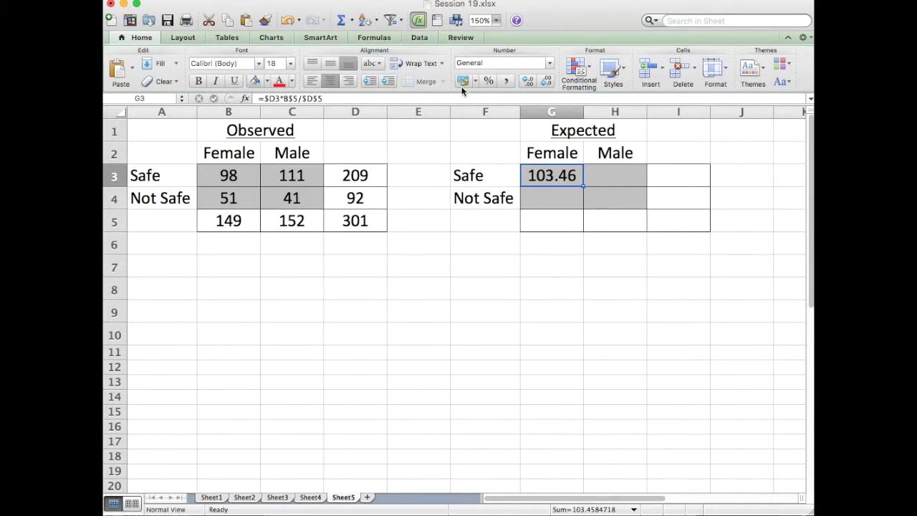
left_click(546, 82)
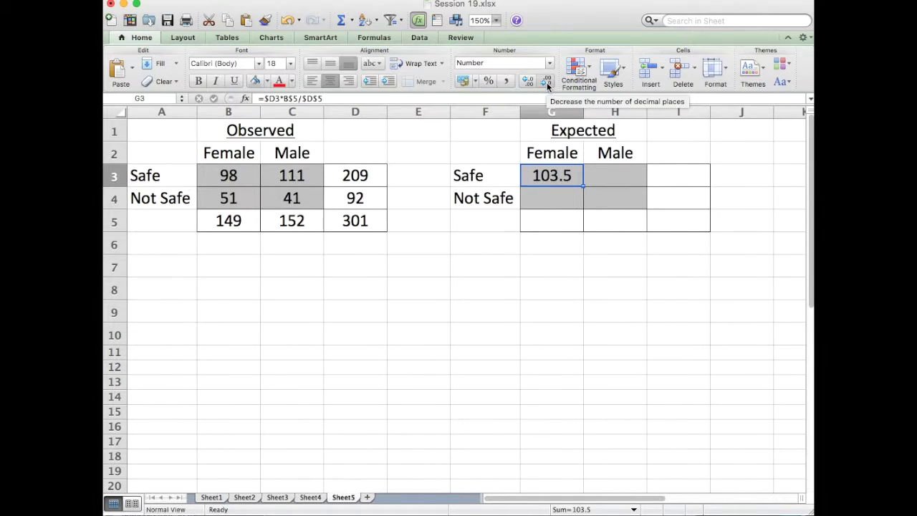
key("super+c")
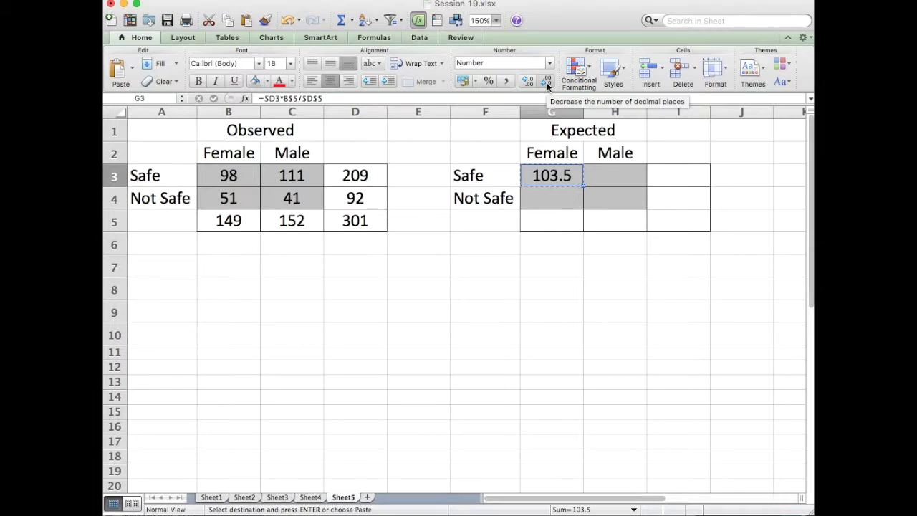
key("Right")
key("super+v")
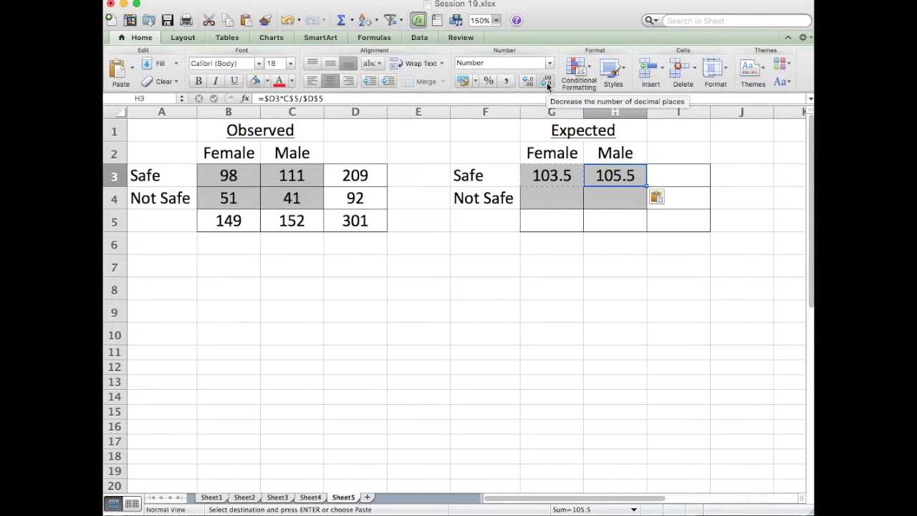
key("Left")
key("Down")
key("super+v")
key("Right")
key("super+v")
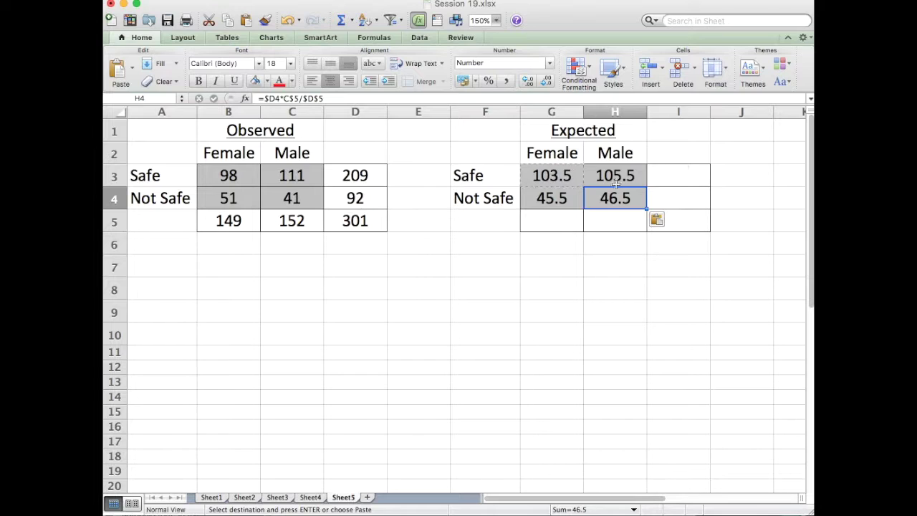
left_click(406, 99)
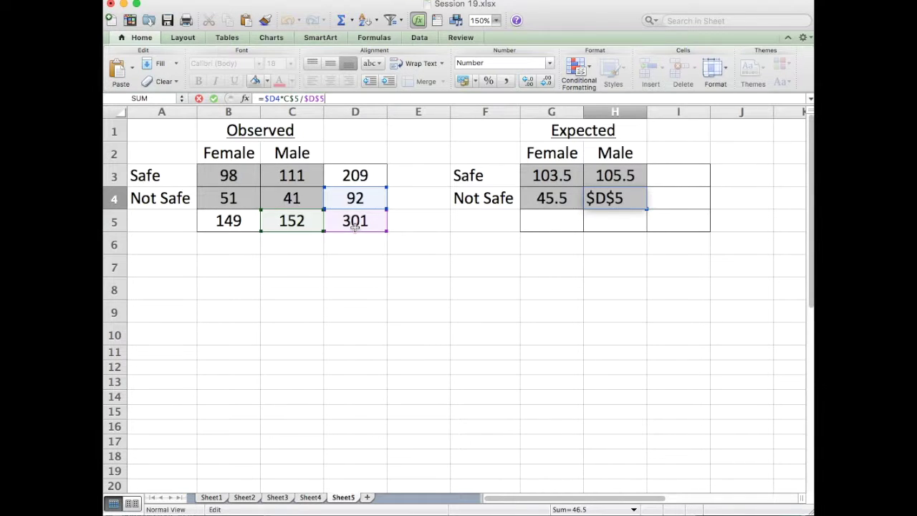
key("Return")
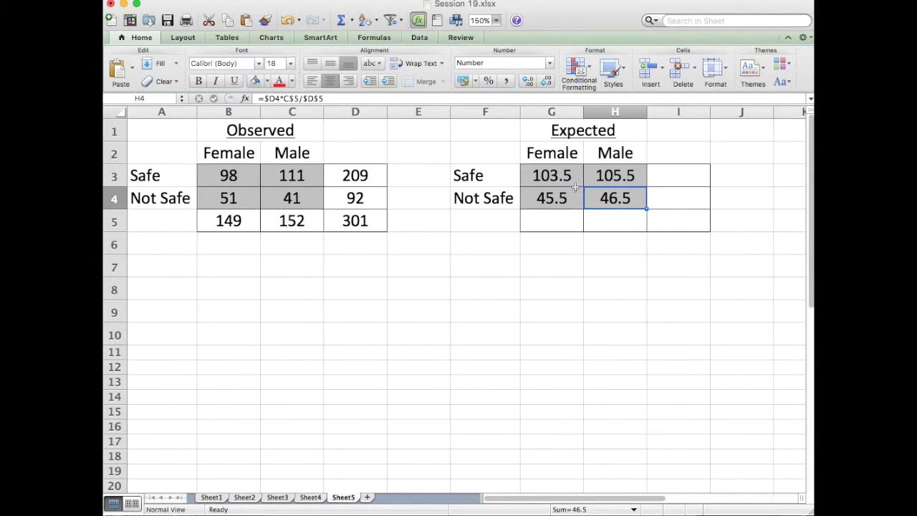
Step: Calculate the chi-square p-value in B7 with =CHISQ.TEST(B3:C4,G3:H4), comparing the observed and expected counts
left_click(232, 272)
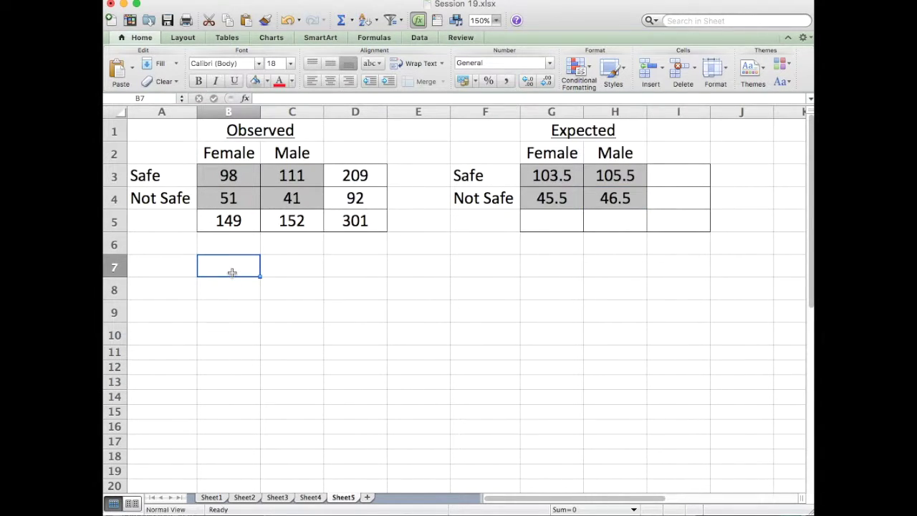
type("=chi")
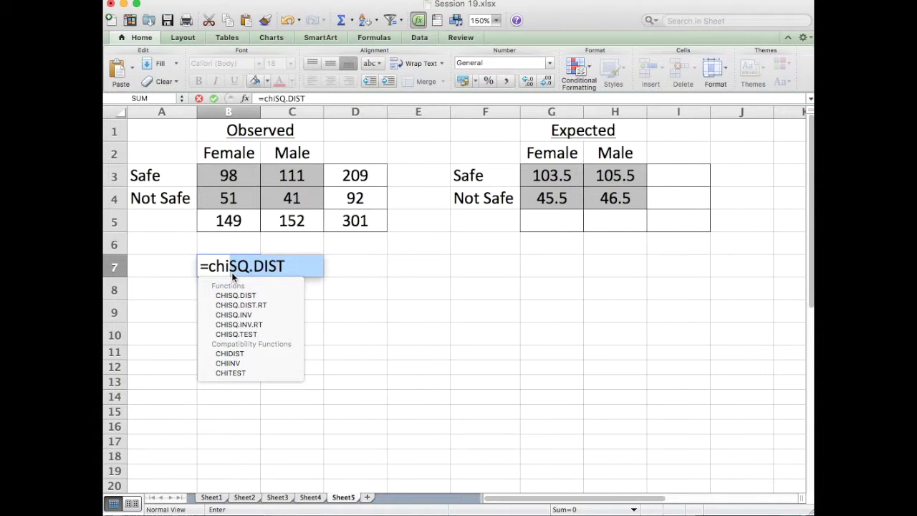
type("sq.test(")
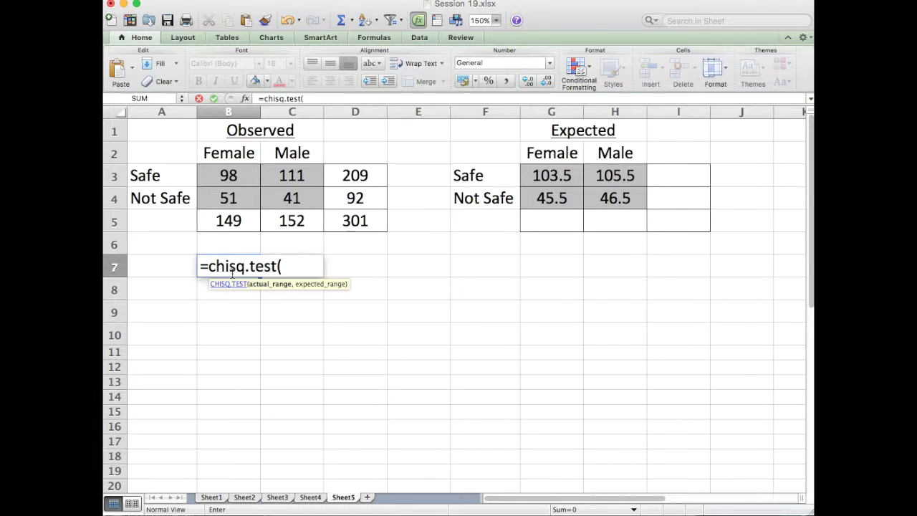
left_click_drag(228, 175, 278, 202)
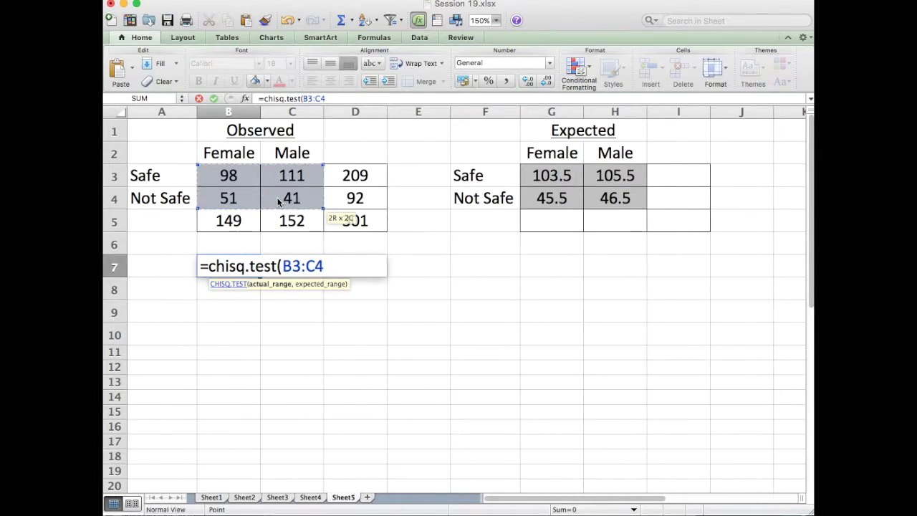
type(",")
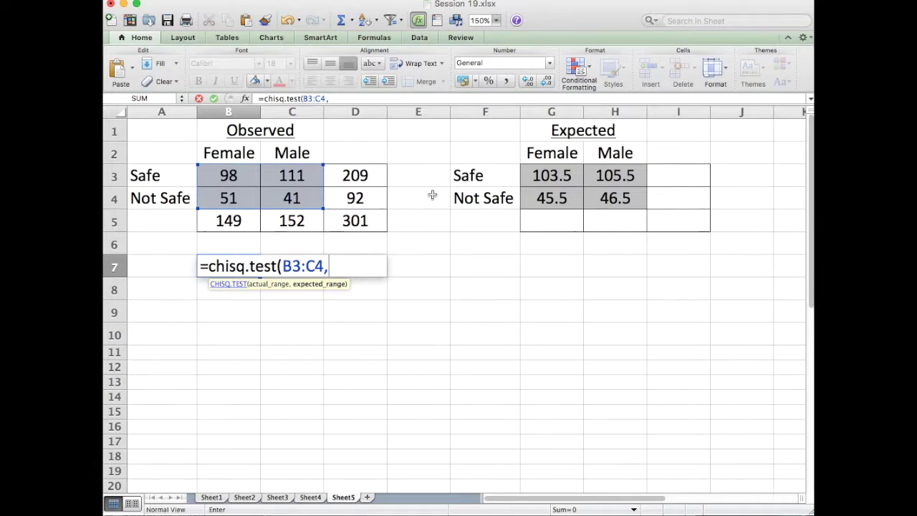
left_click_drag(539, 177, 595, 200)
type(")")
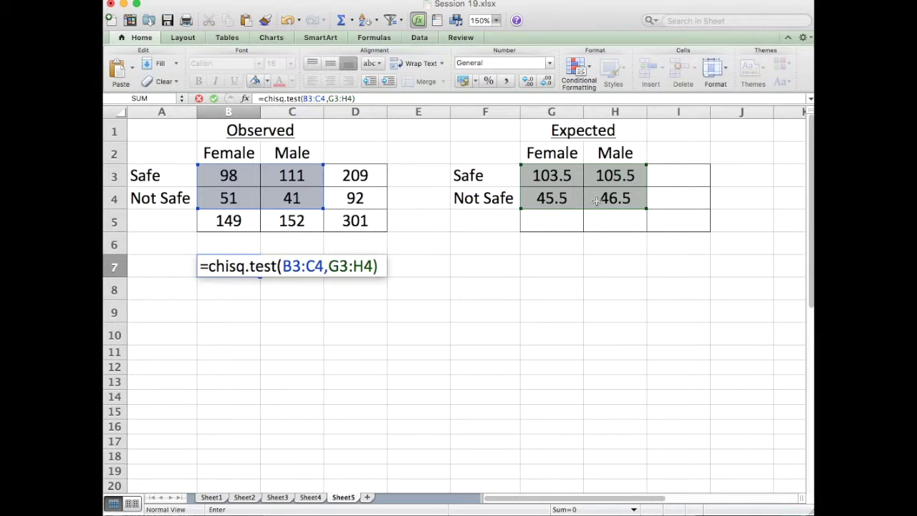
key("Return")
key("Up")
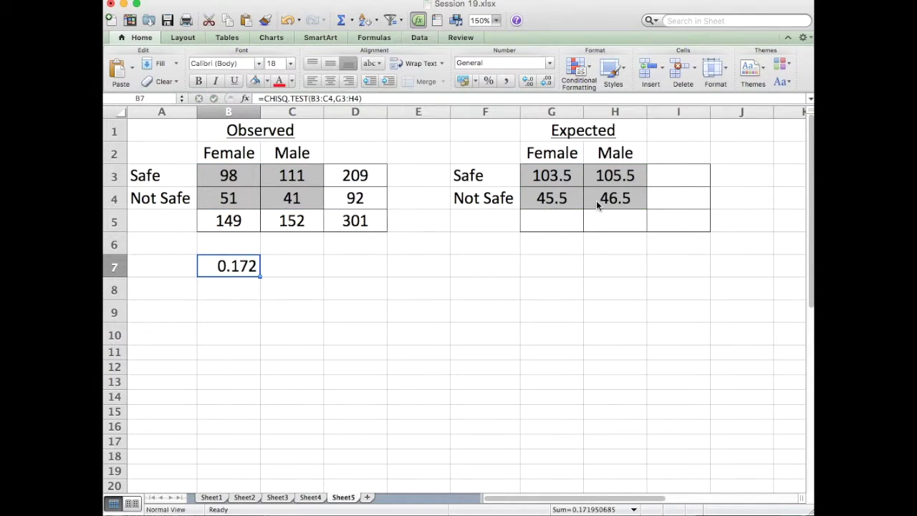